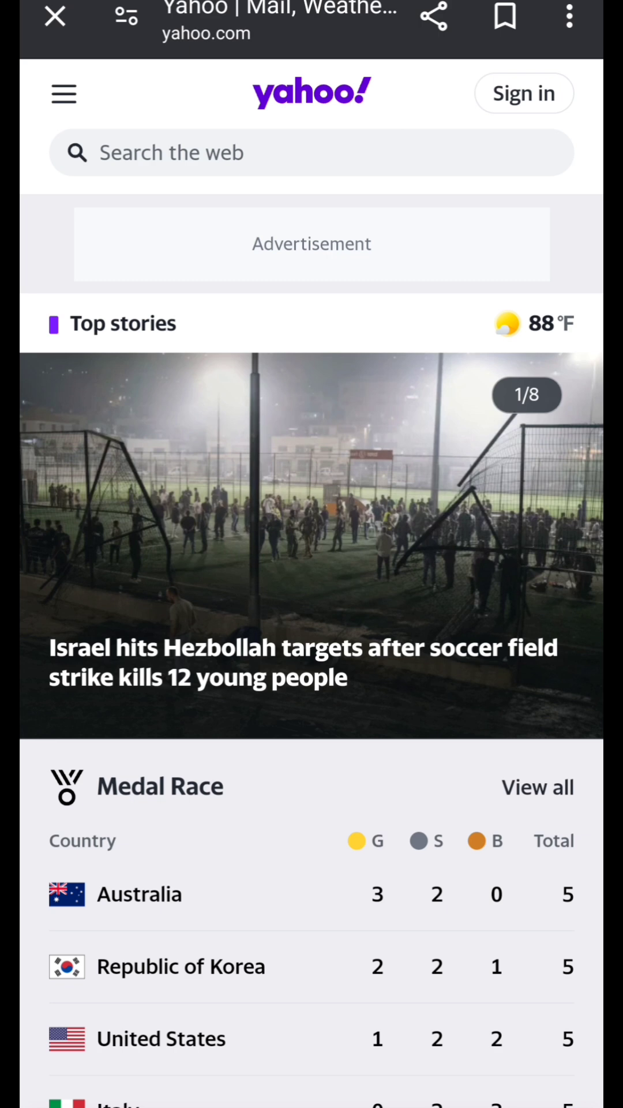
pyautogui.scroll(-1, 312, 554)
pyautogui.scroll(1, 312, 554)
# - Open the Yahoo sign-in page from the homepage's top-right Sign in button
pyautogui.click(524, 94)
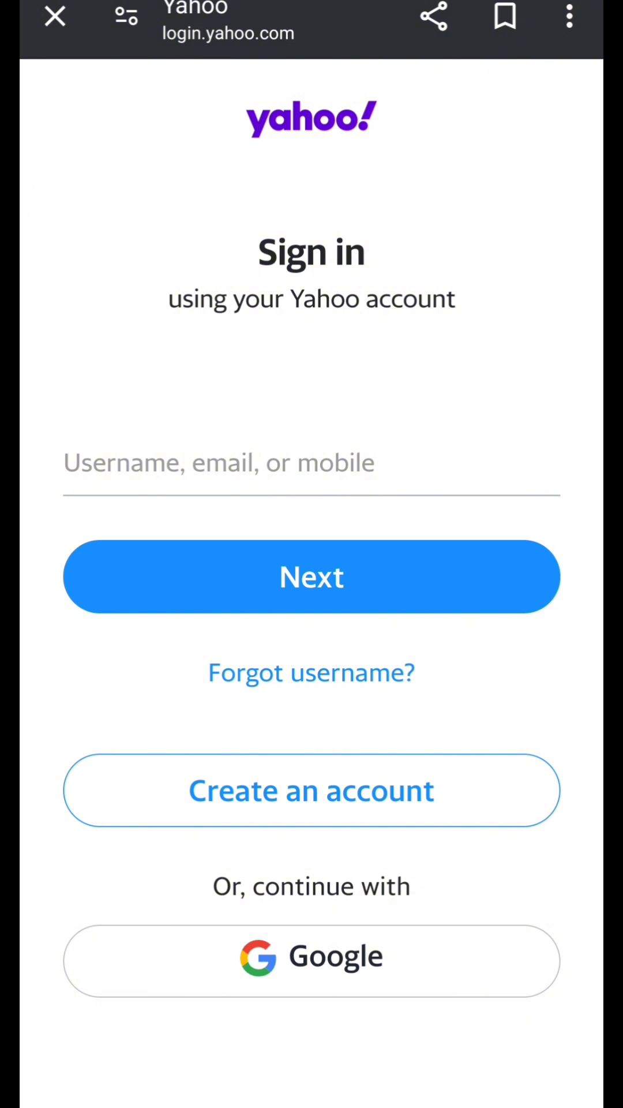
# - Enter the account username, verify with the emailed code, and submit a strong new password
pyautogui.click(312, 463)
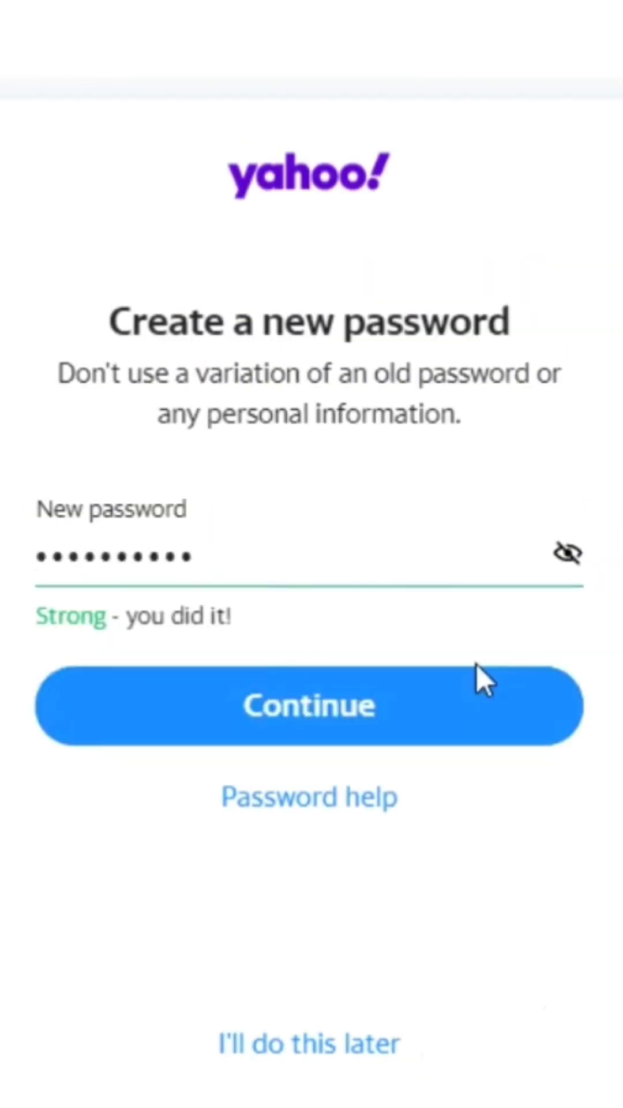
pyautogui.click(477, 669)
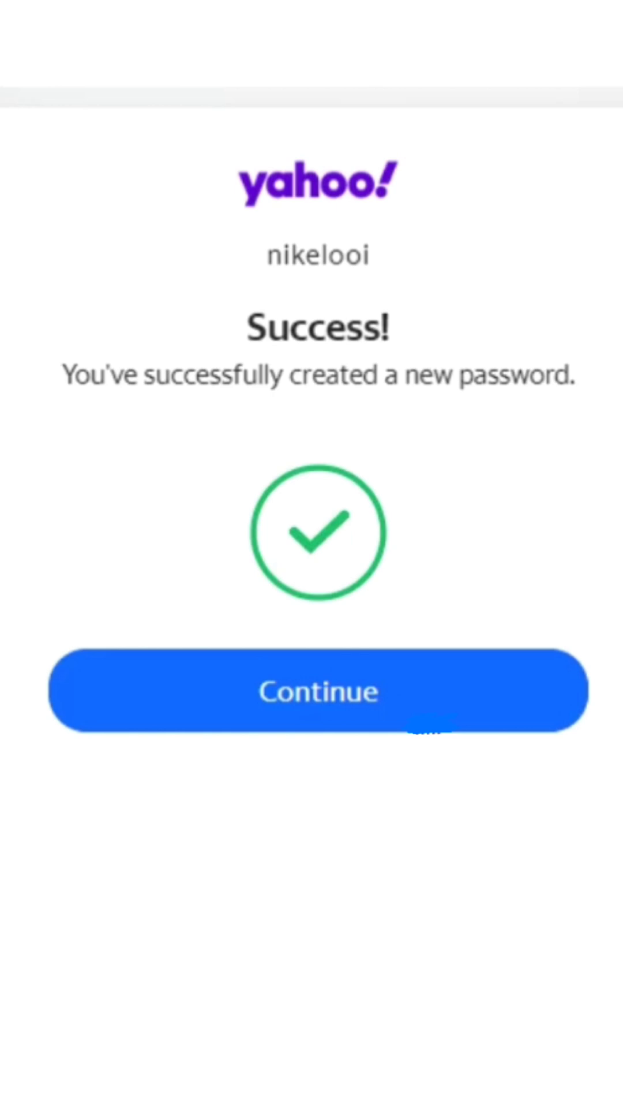